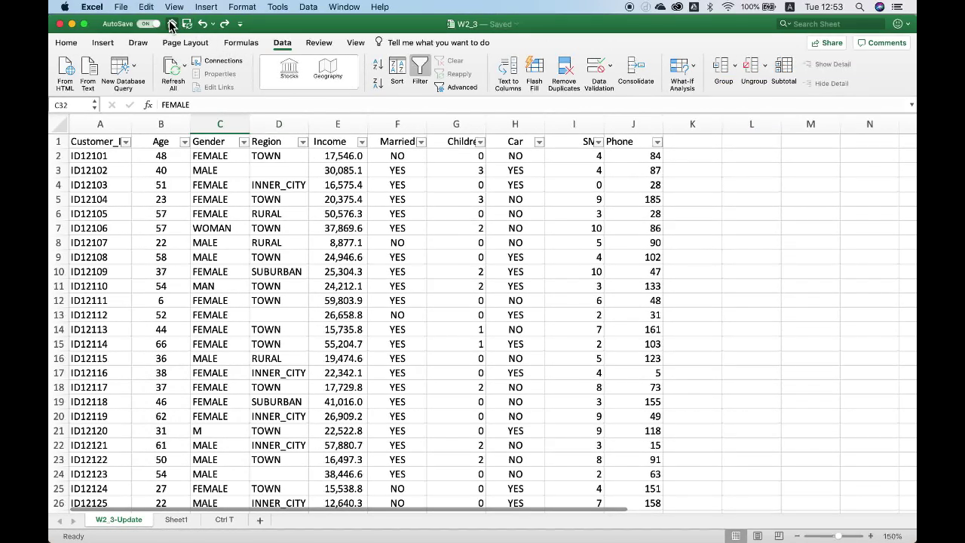
- Replace every cell on the sheet whose entire content is M with MALE, matching entire cells only
click(146, 7)
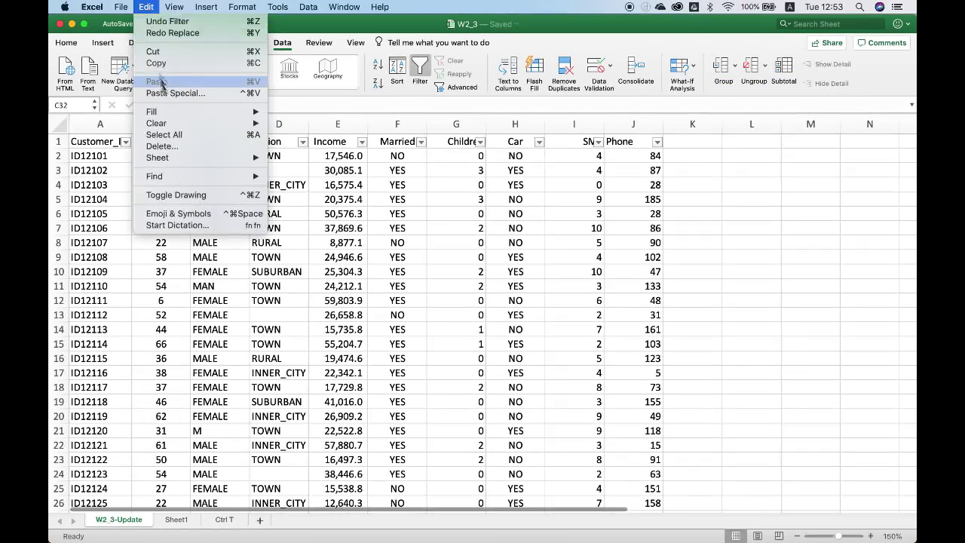
mouse_move(179, 179)
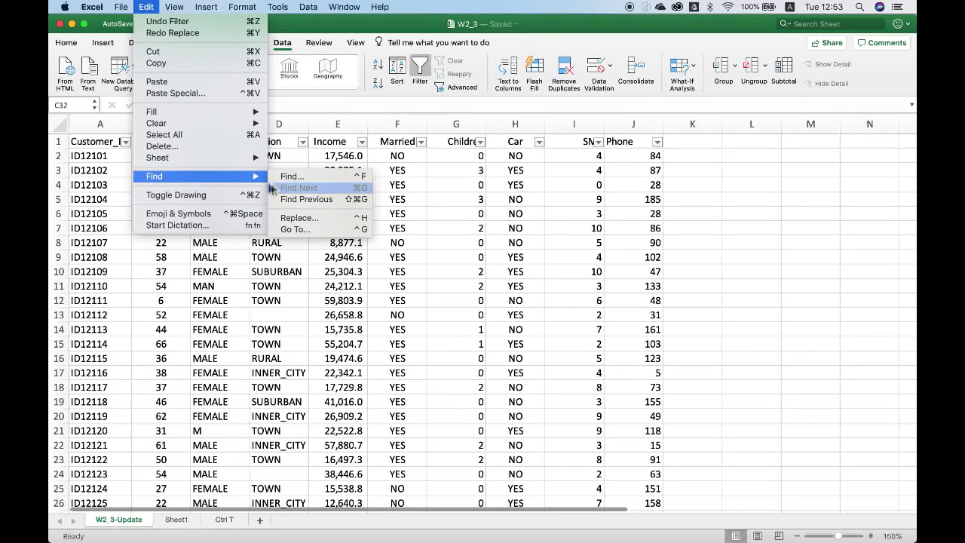
click(299, 219)
scroll(296, 223, down, 6)
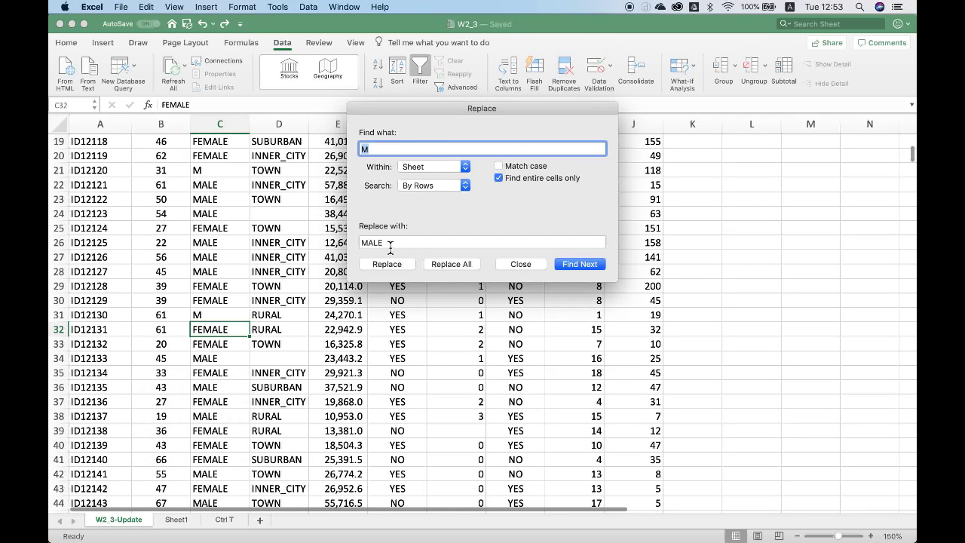
click(450, 265)
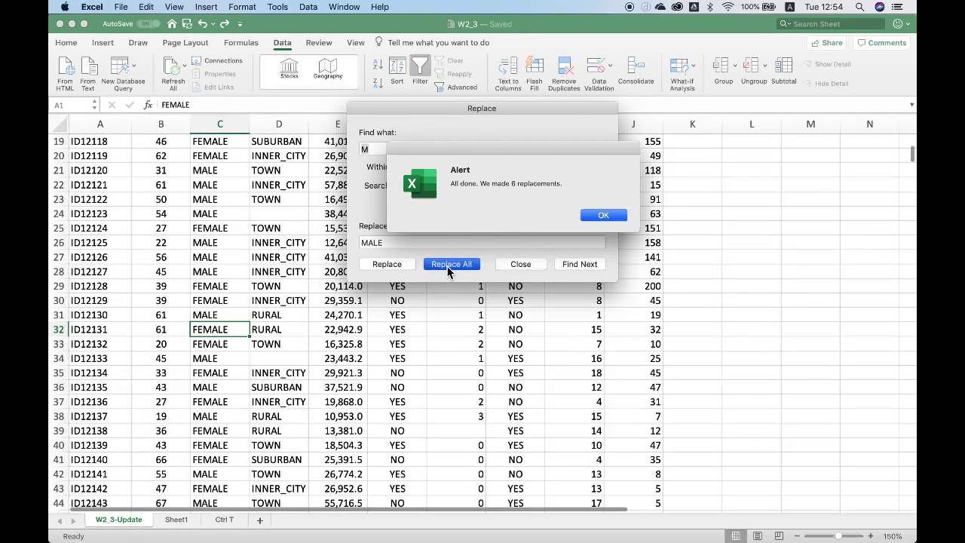
click(603, 215)
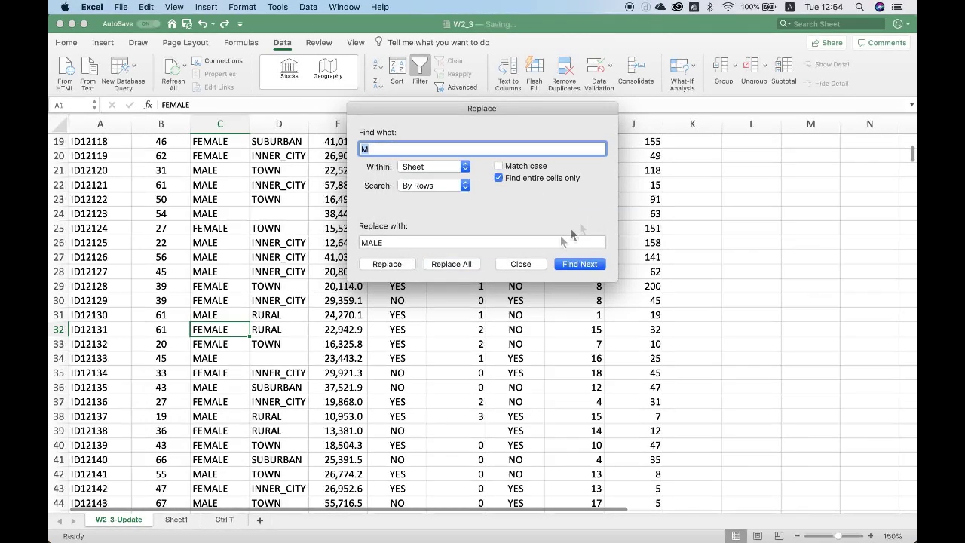
click(522, 265)
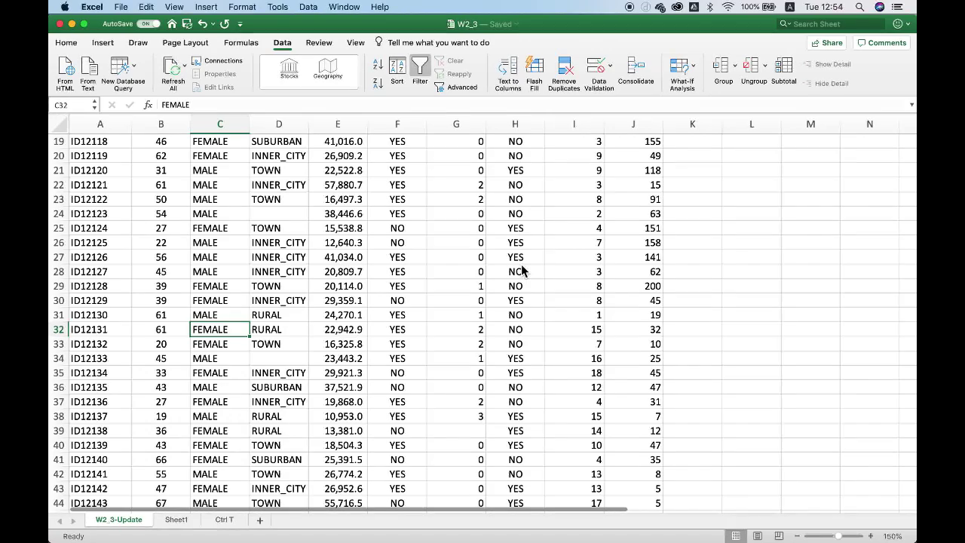
- Fill Gender cells C7, C17 and C30 with the lightest orange theme color
scroll(285, 240, up, 6)
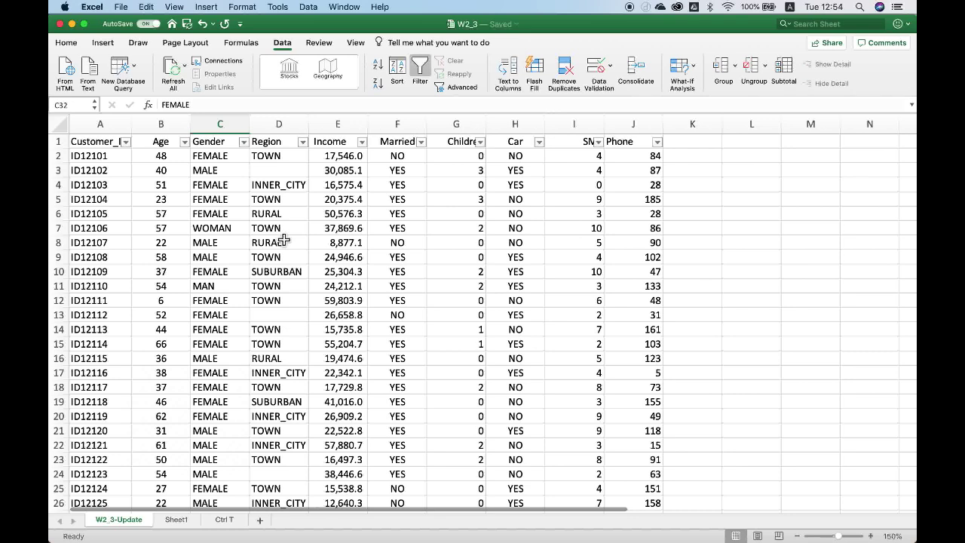
click(221, 232)
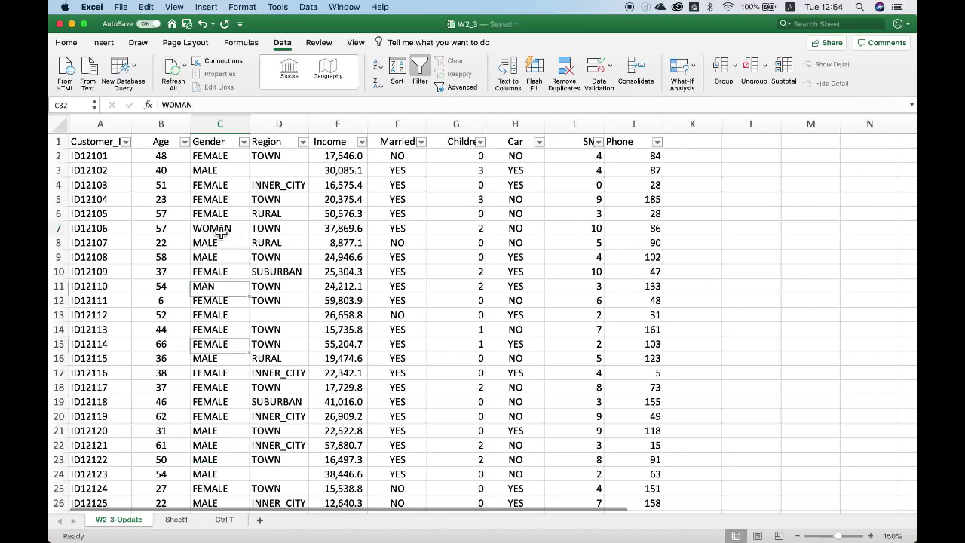
click(66, 43)
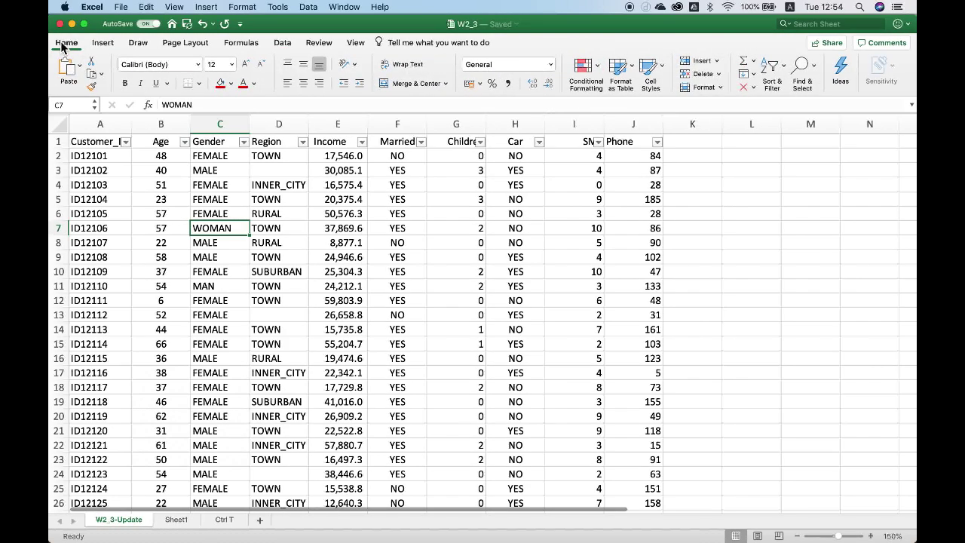
click(230, 84)
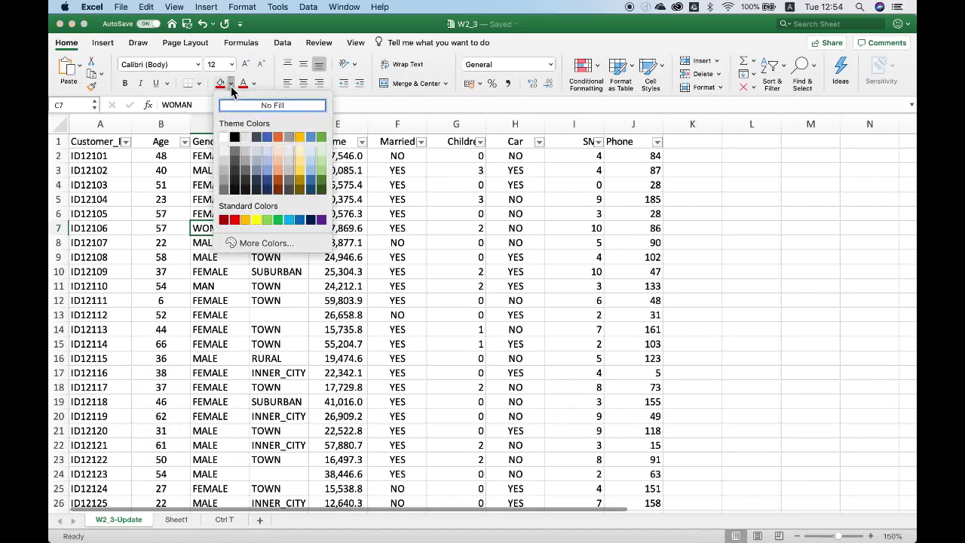
click(276, 150)
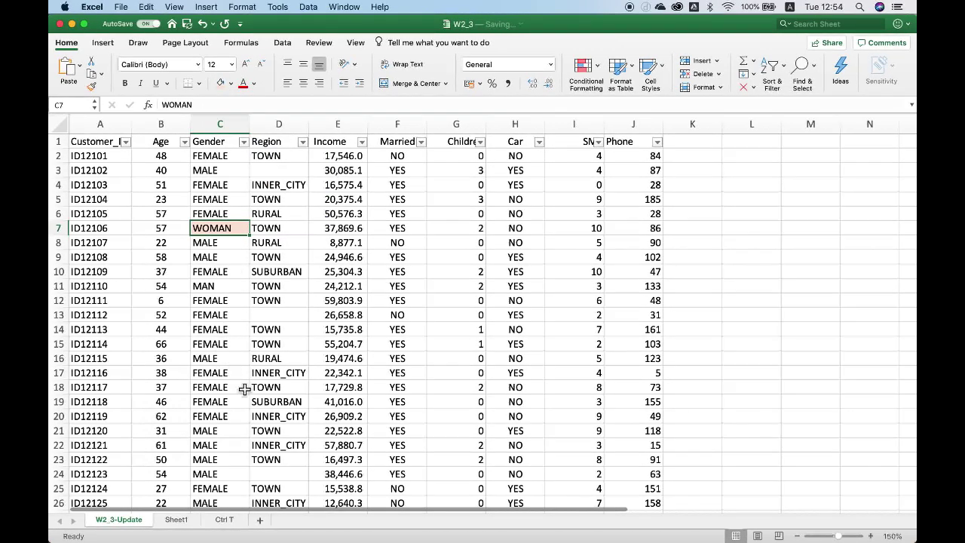
click(214, 376)
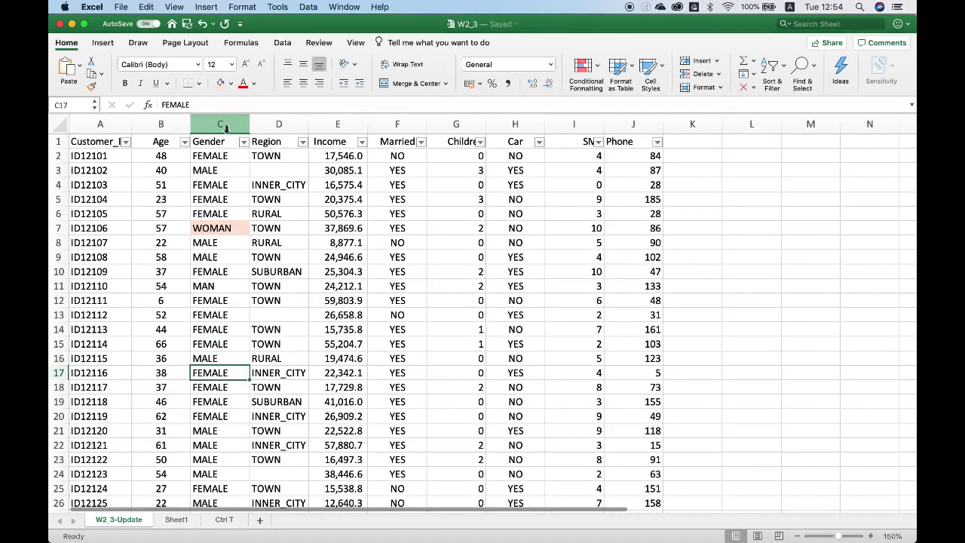
click(223, 87)
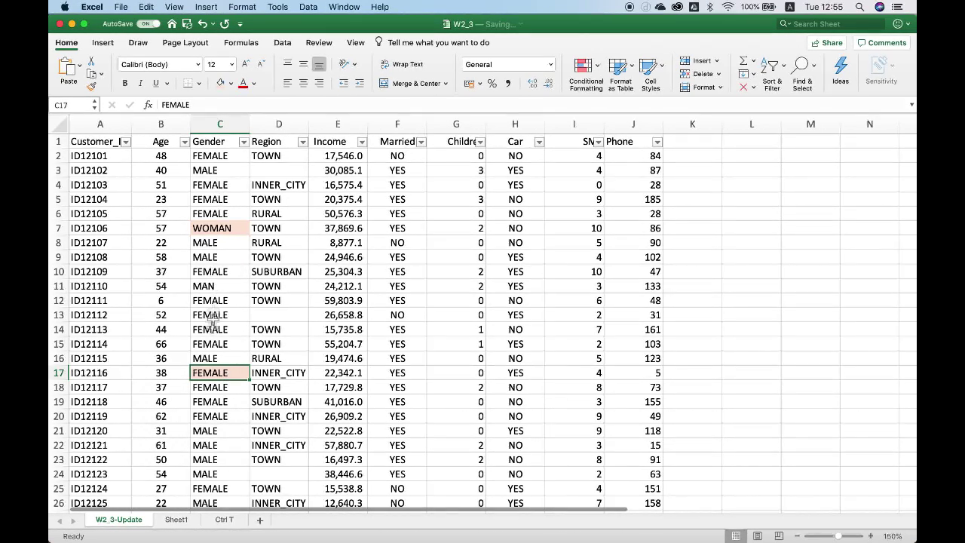
scroll(209, 486, down, 5)
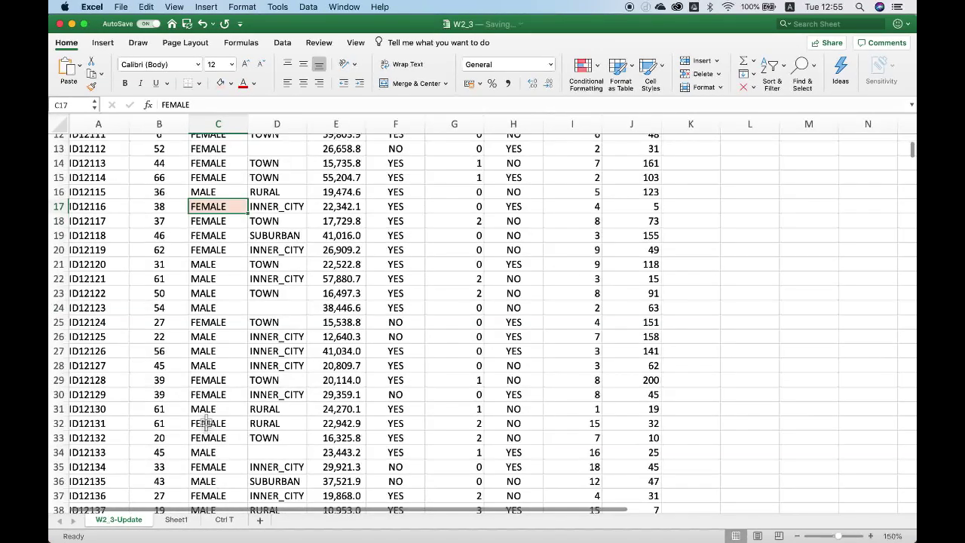
click(208, 397)
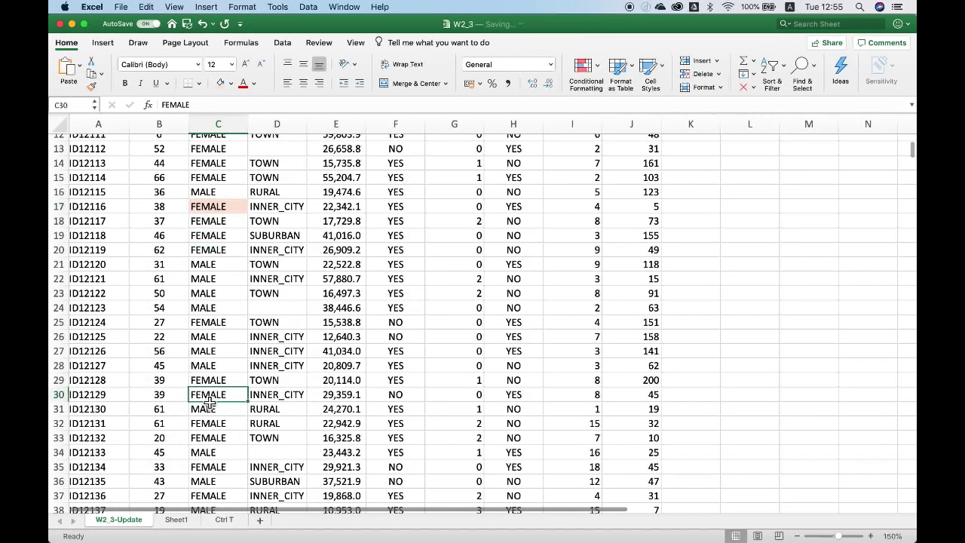
click(221, 83)
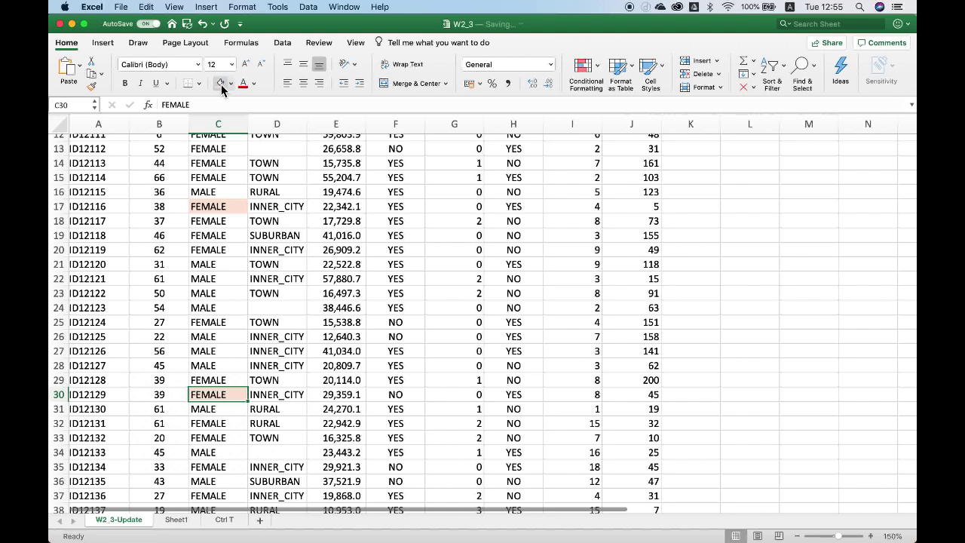
- Fill Gender cells C3, C12 and C22 with the lightest yellow theme color
scroll(222, 279, up, 5)
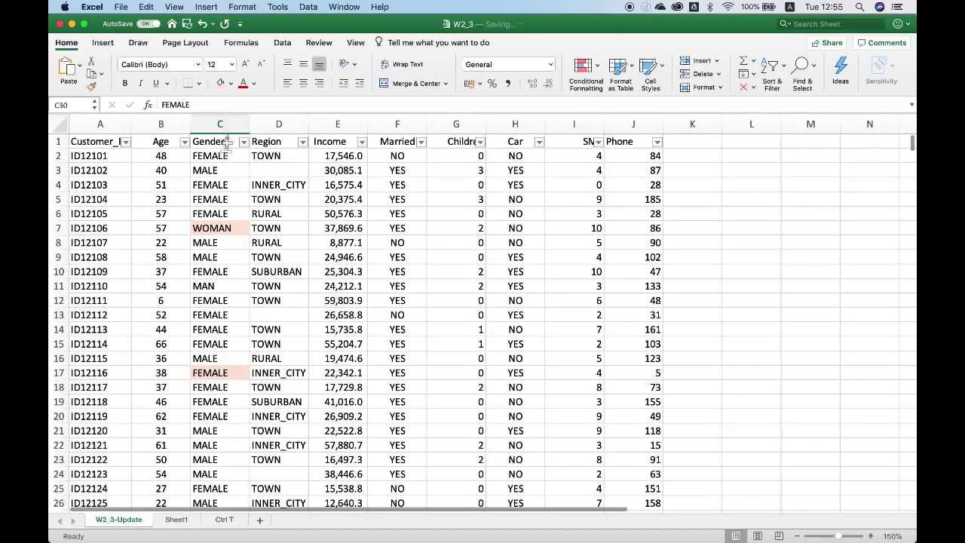
click(217, 171)
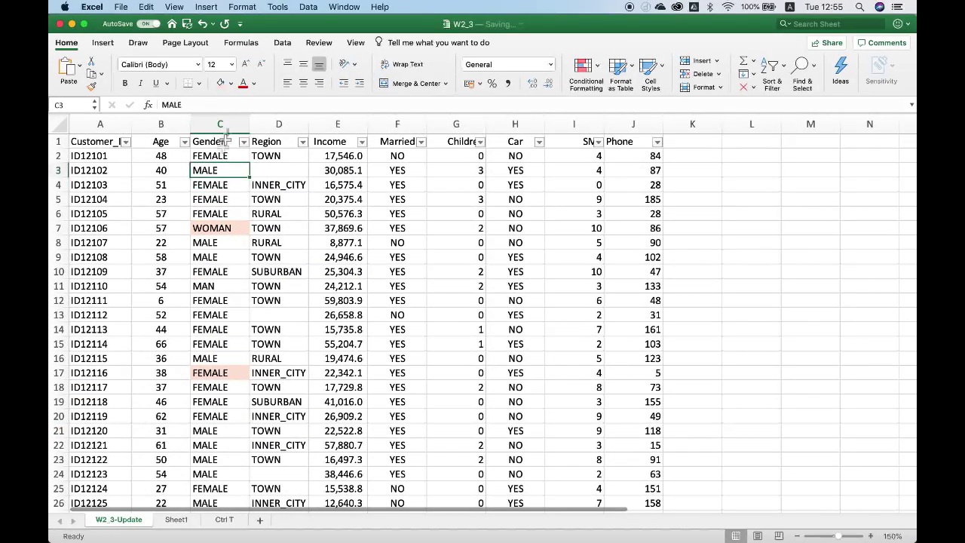
click(231, 84)
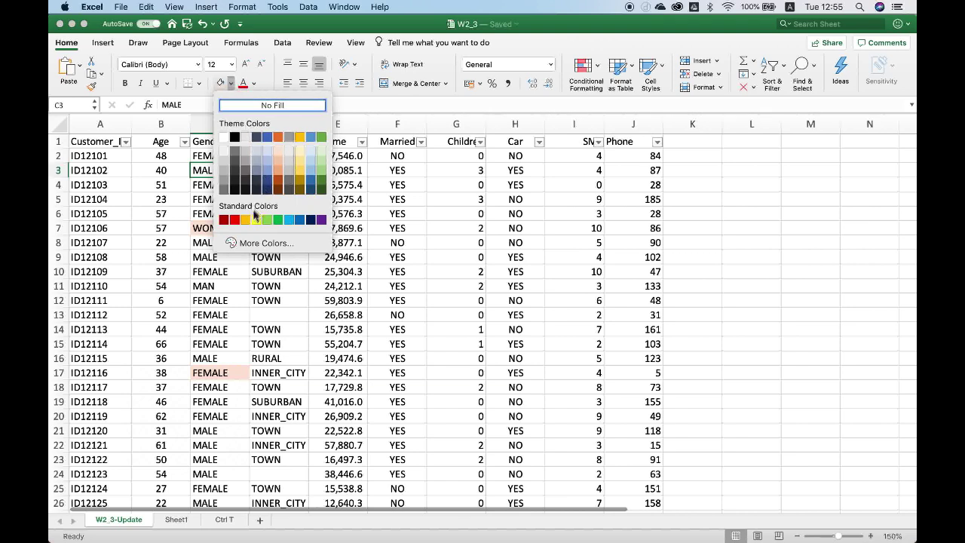
click(299, 151)
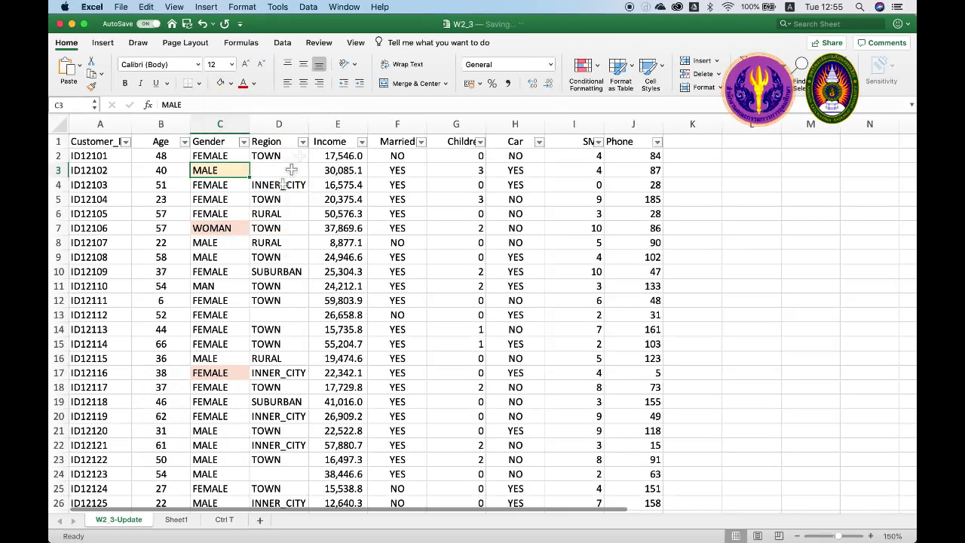
click(213, 303)
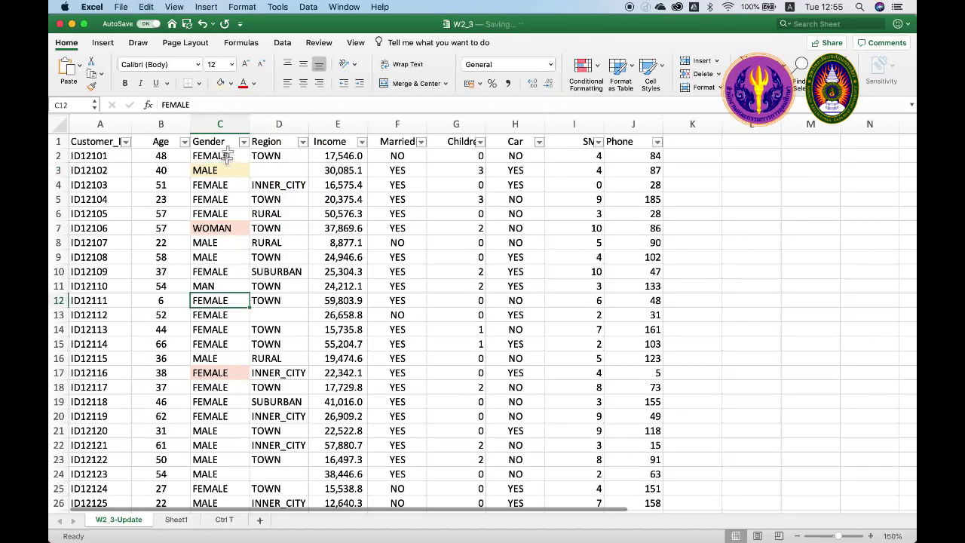
click(220, 83)
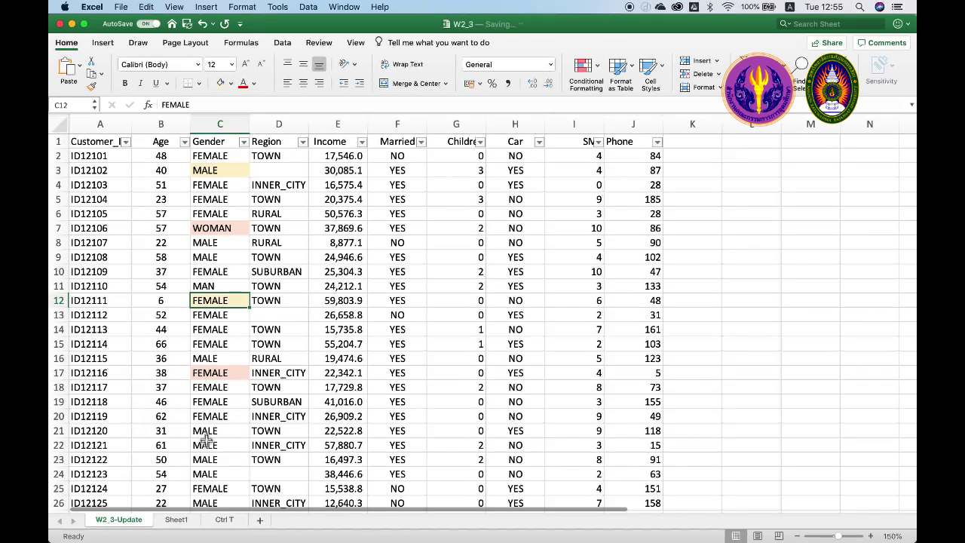
click(206, 444)
click(222, 82)
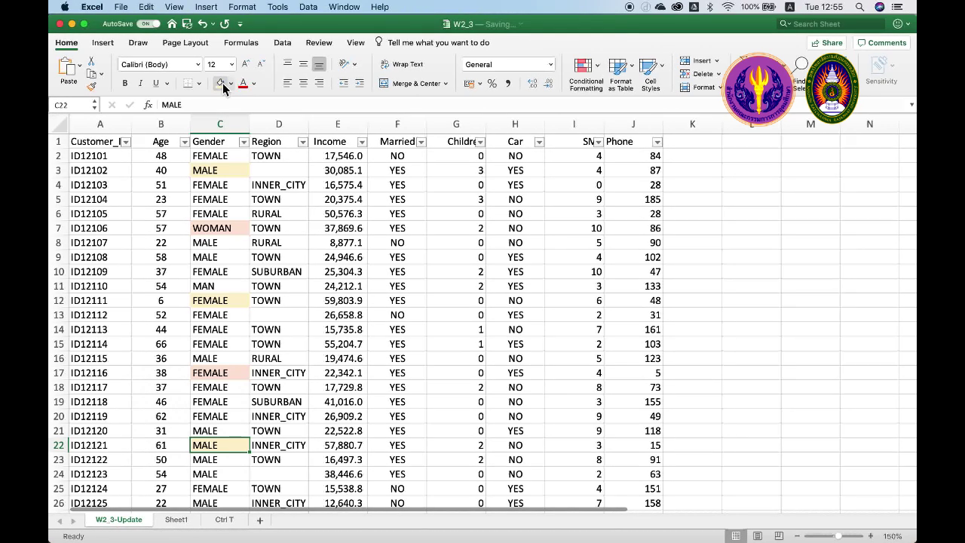
- Filter the Gender column by the Light Yellow cell color, and switch the filter to Light Orange
click(244, 143)
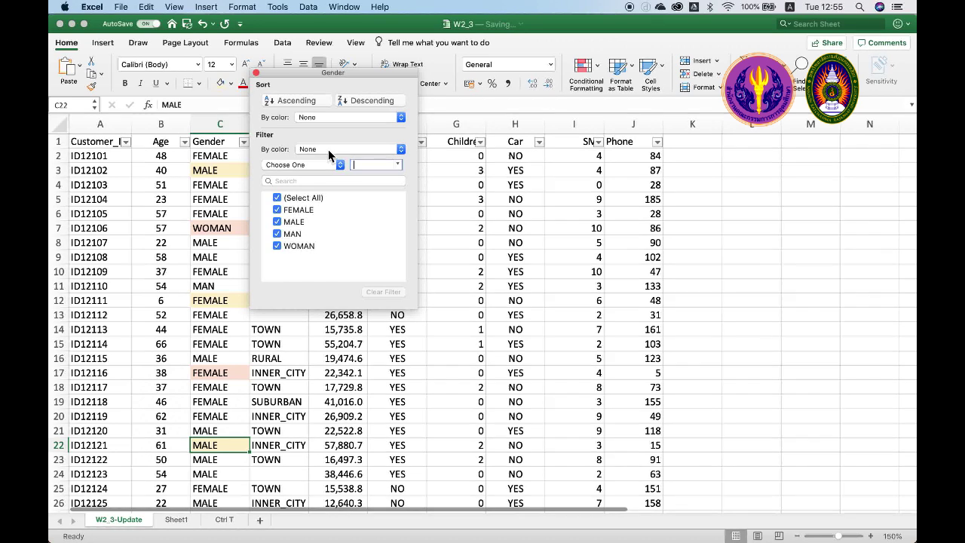
click(402, 151)
mouse_move(386, 159)
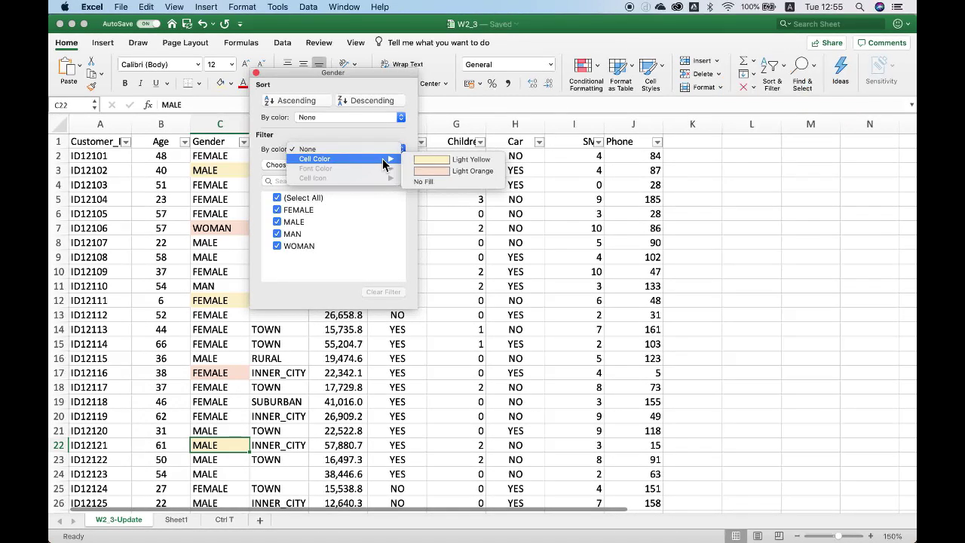
click(426, 160)
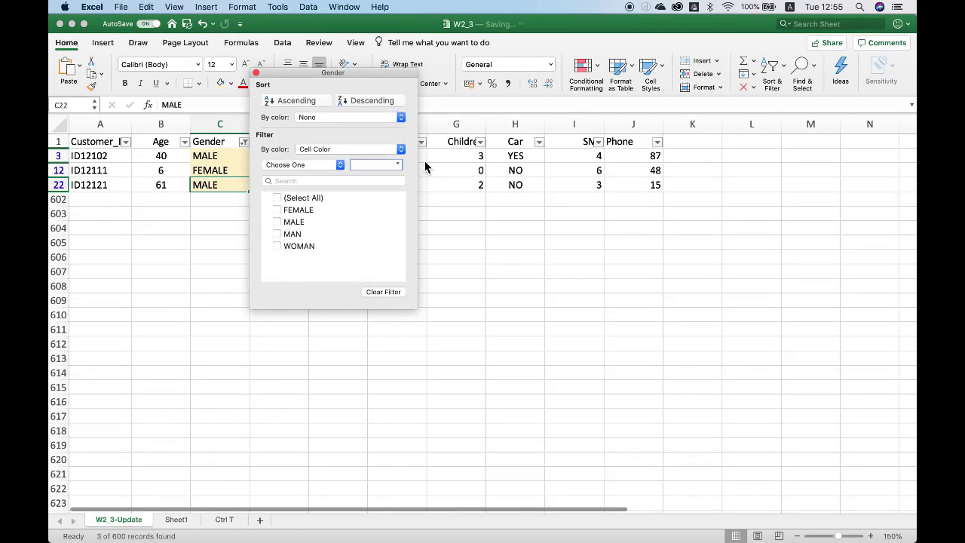
click(400, 149)
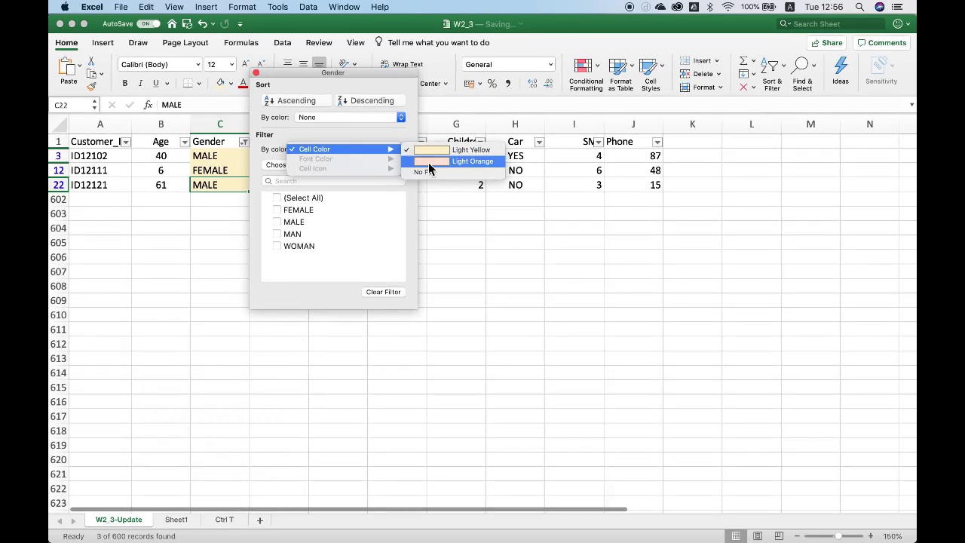
click(427, 162)
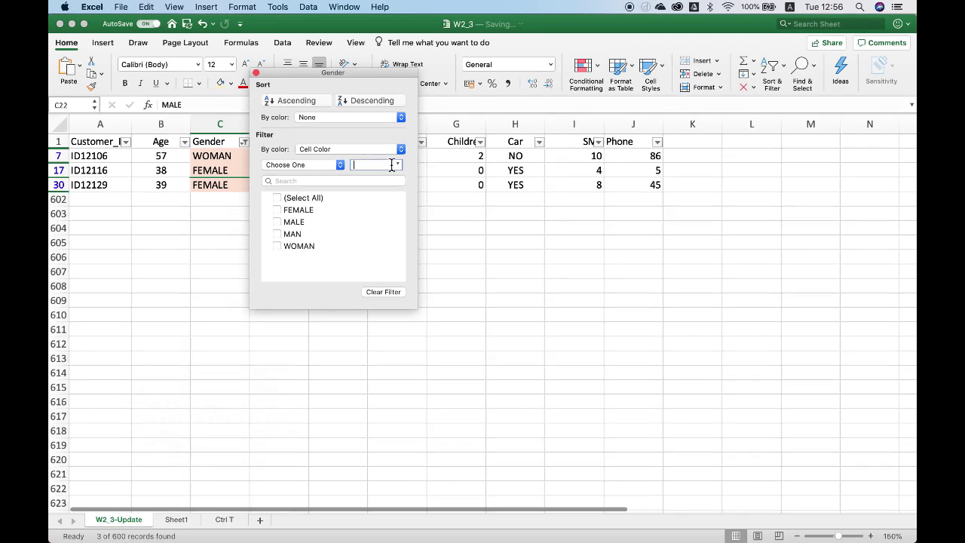
- Remove the color filter from the Gender column by selecting all values again, and close the filter settings
click(400, 150)
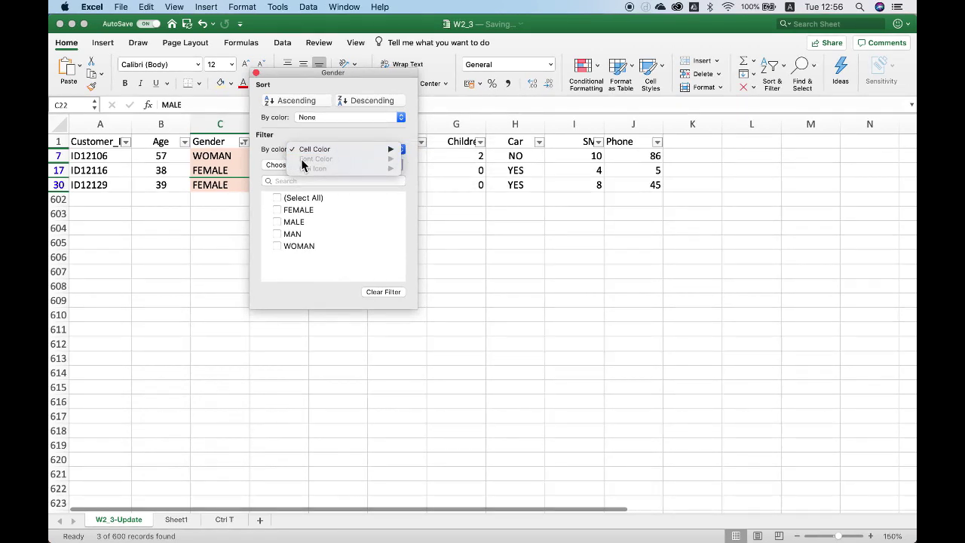
click(279, 200)
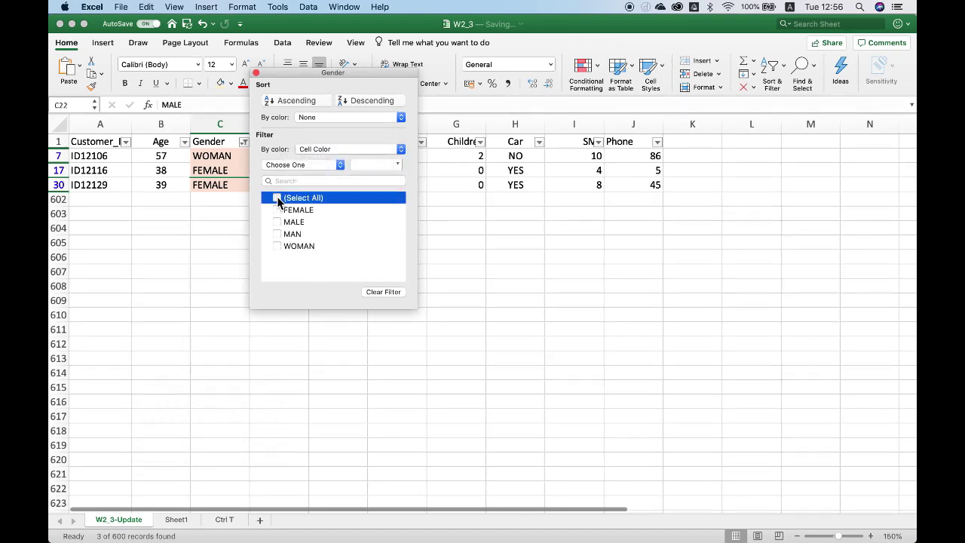
click(278, 199)
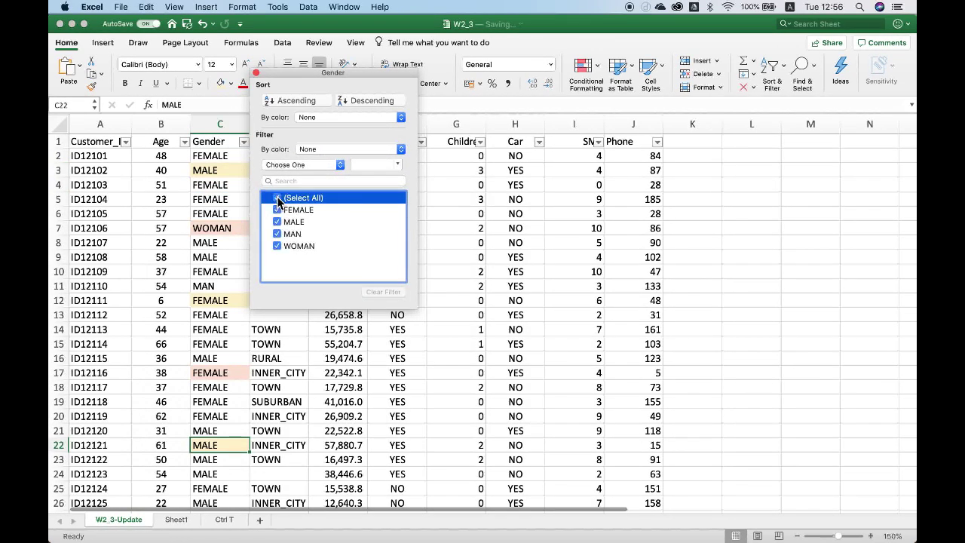
click(256, 74)
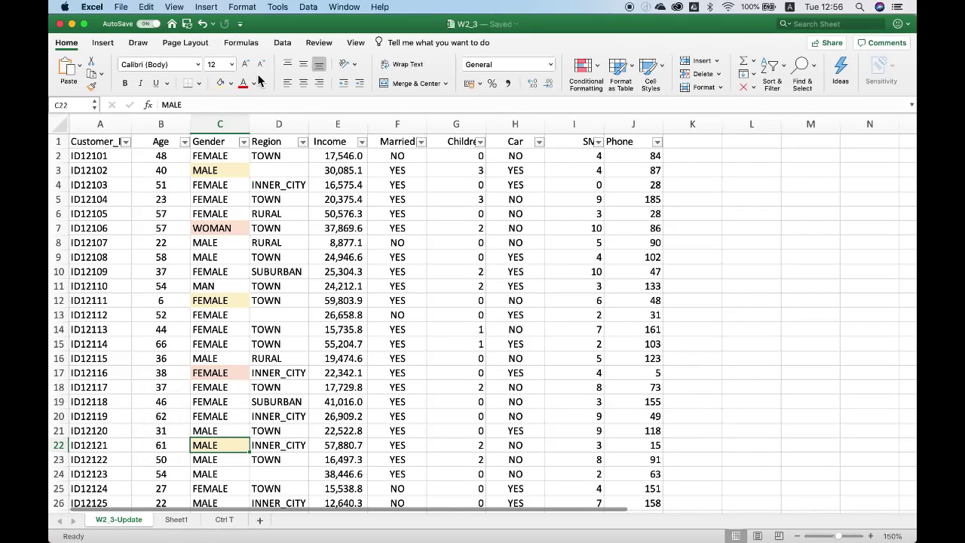
- Sort the customer table by Age values from smallest to largest
click(283, 42)
click(396, 70)
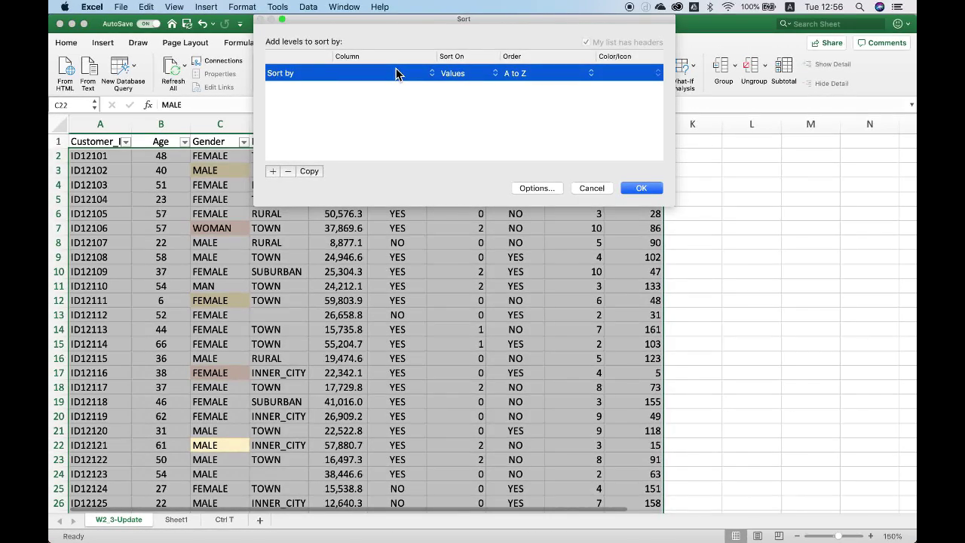
click(375, 73)
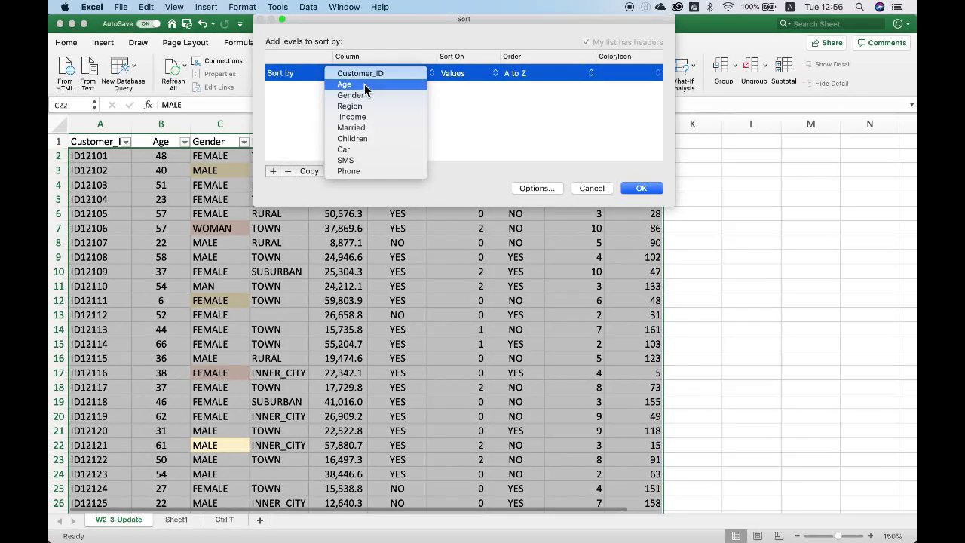
click(364, 84)
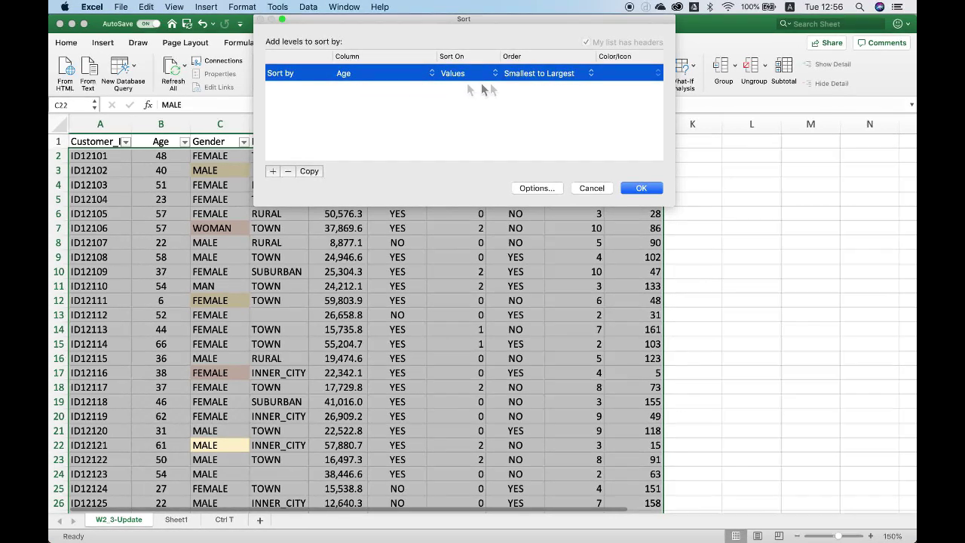
click(526, 75)
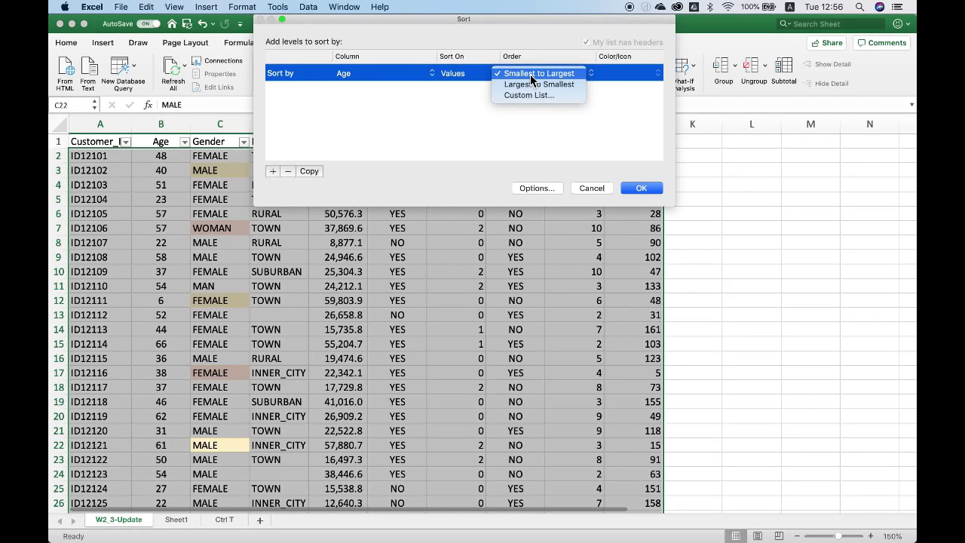
click(641, 192)
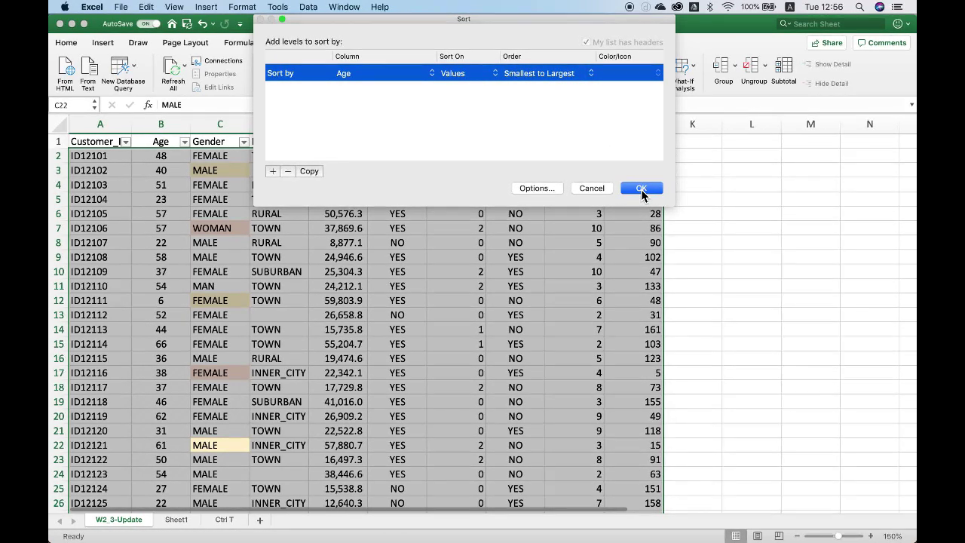
click(642, 193)
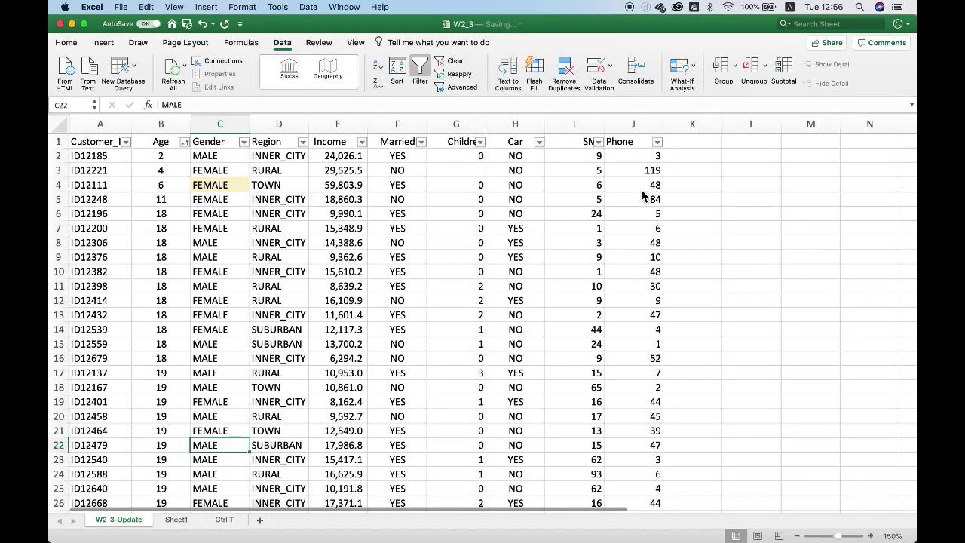
scroll(216, 456, down, 5)
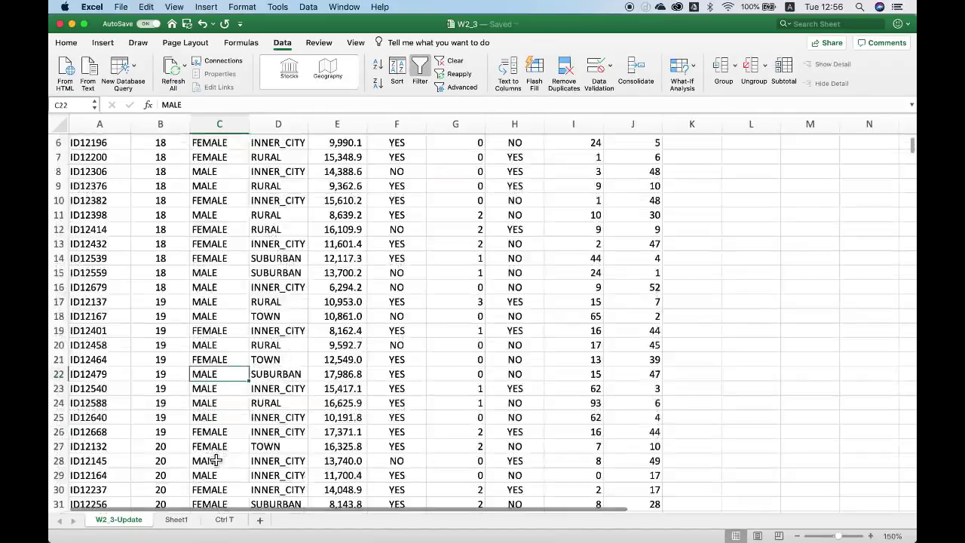